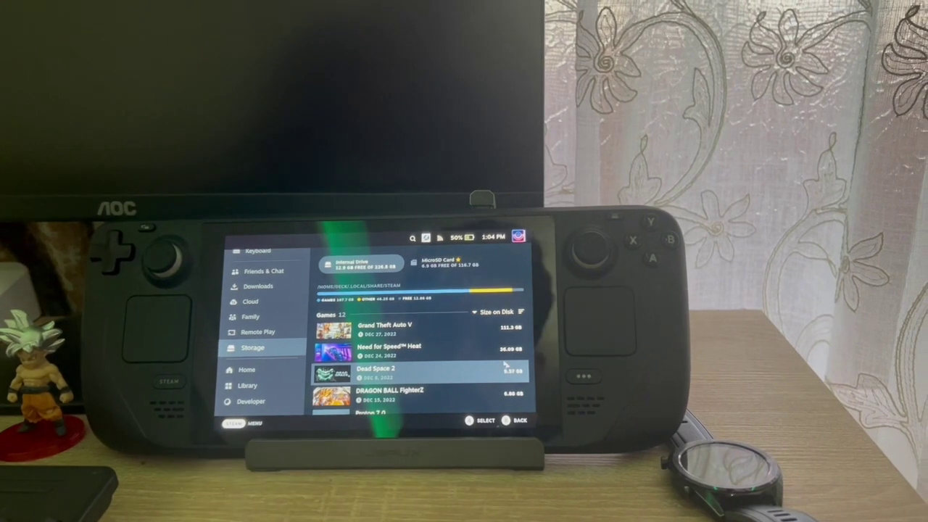
- Leave the storage settings in gaming mode and switch the Steam Deck to desktop mode
{"action": "left_click", "coordinate": [263, 410]}
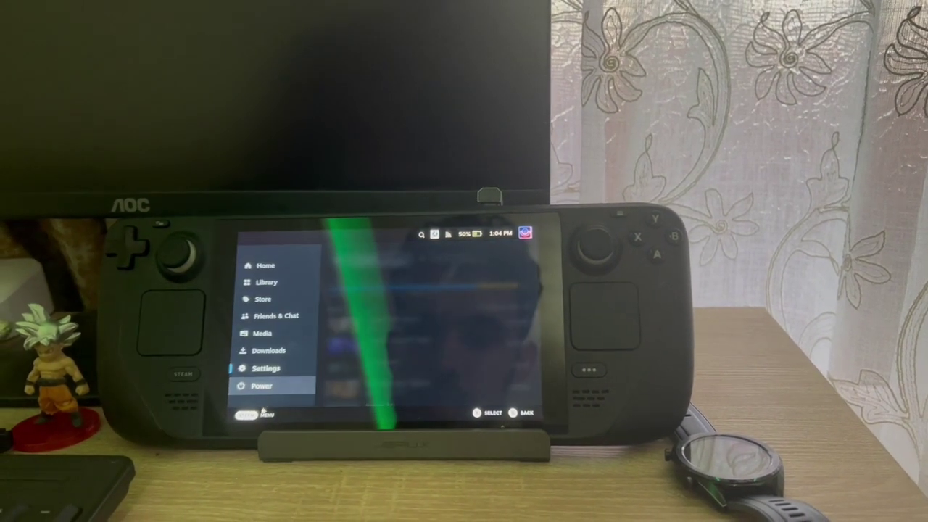
{"action": "left_click", "coordinate": [263, 410]}
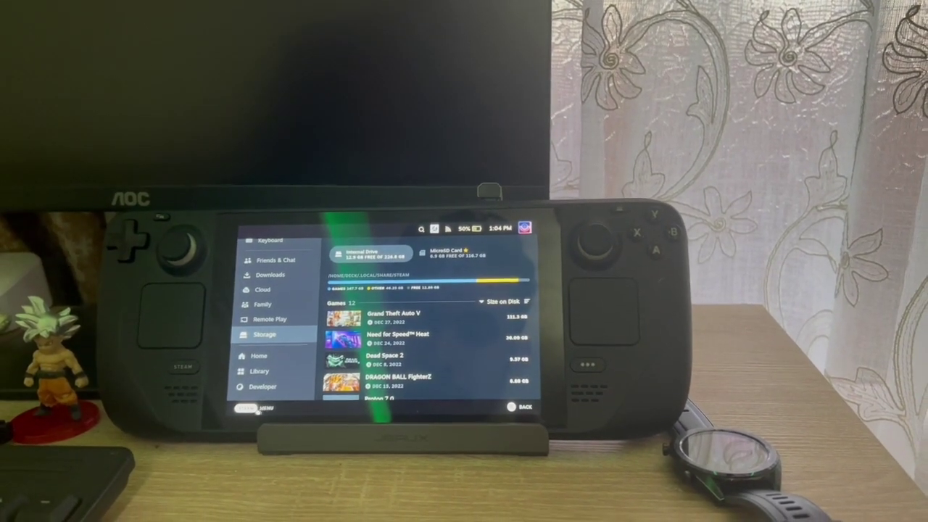
{"action": "left_click", "coordinate": [263, 410]}
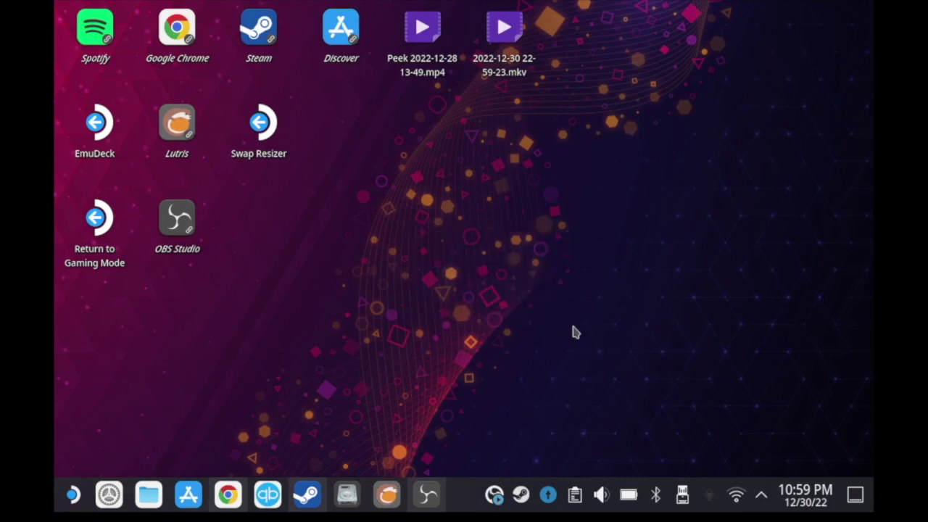
{"action": "left_click_drag", "start_coordinate": [580, 234], "coordinate": [421, 304]}
{"action": "left_click_drag", "start_coordinate": [398, 220], "coordinate": [555, 319]}
{"action": "left_click_drag", "start_coordinate": [572, 234], "coordinate": [380, 321]}
{"action": "left_click_drag", "start_coordinate": [379, 240], "coordinate": [547, 349]}
{"action": "left_click_drag", "start_coordinate": [569, 225], "coordinate": [421, 303]}
{"action": "left_click_drag", "start_coordinate": [390, 228], "coordinate": [560, 349]}
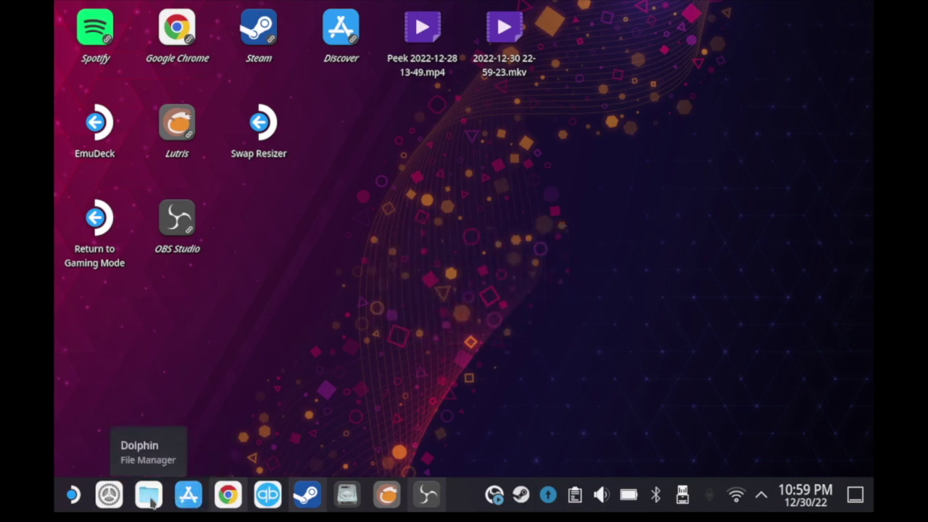
- Open the Discover software store and search it for "disk"
{"action": "left_click", "coordinate": [189, 496]}
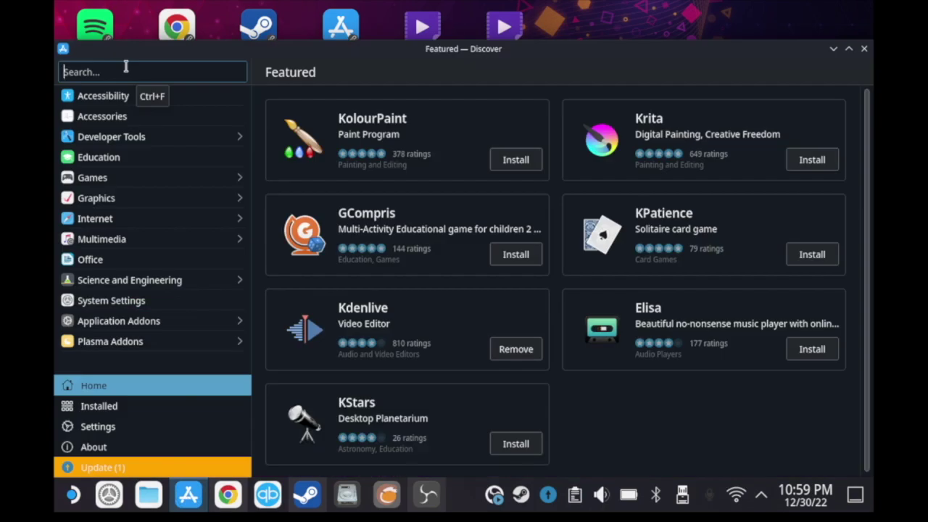
{"action": "left_click", "coordinate": [126, 67]}
{"action": "type", "text": "disk"}
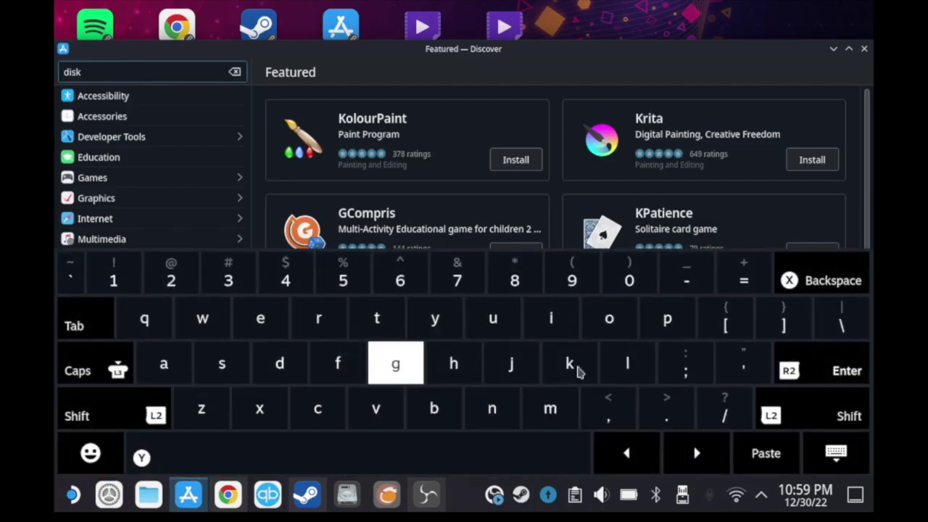
{"action": "left_click", "coordinate": [845, 369]}
{"action": "left_click", "coordinate": [845, 370]}
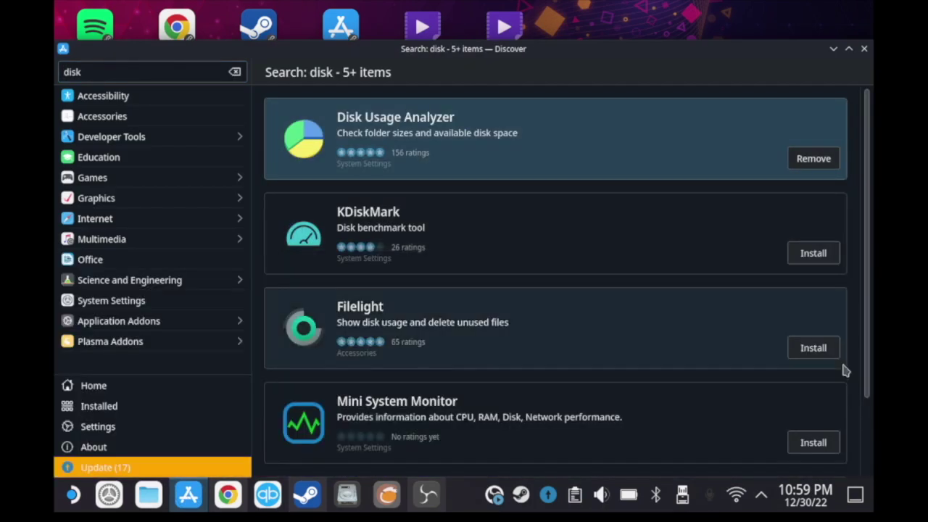
- Launch Disk Usage Analyzer from its store page and minimize the Discover window
{"action": "left_click", "coordinate": [388, 120]}
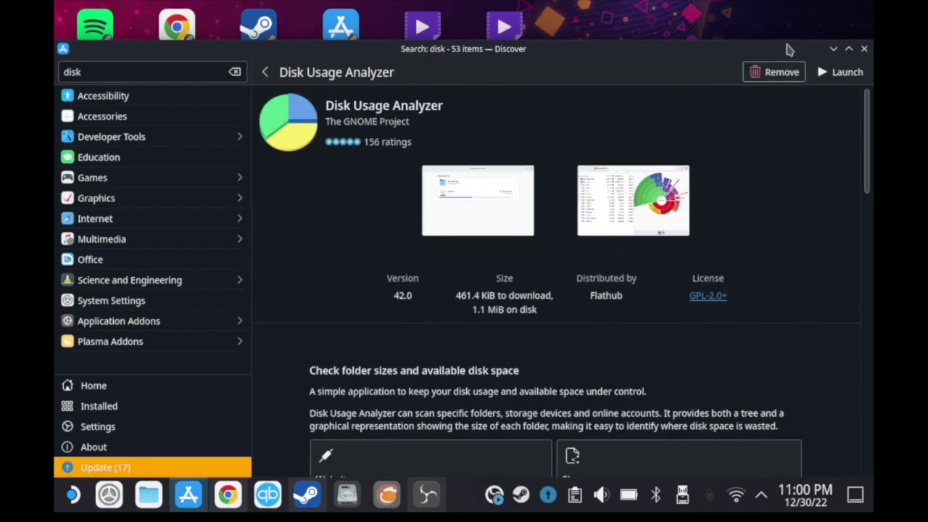
{"action": "left_click", "coordinate": [839, 72]}
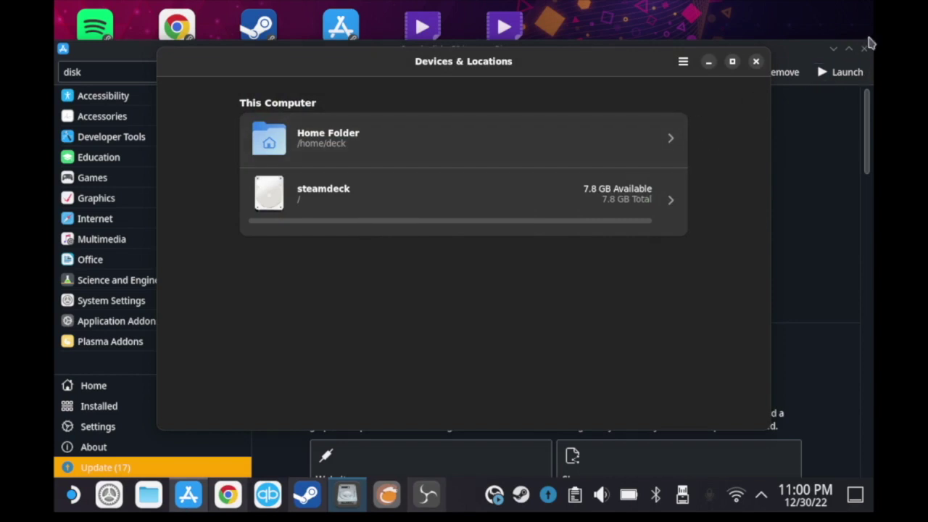
{"action": "left_click", "coordinate": [834, 49]}
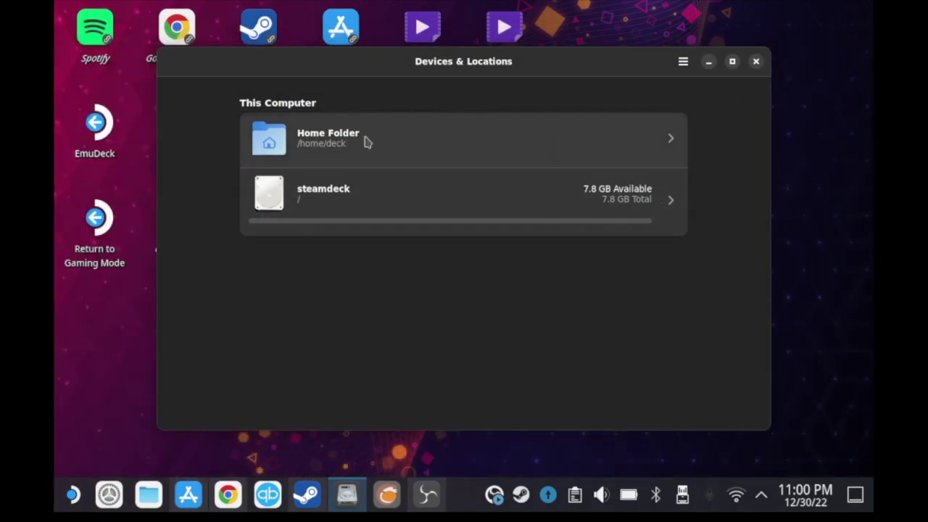
- Scan the Home Folder for disk usage and drill down through .local and share into the Steam folder
{"action": "left_click", "coordinate": [328, 143]}
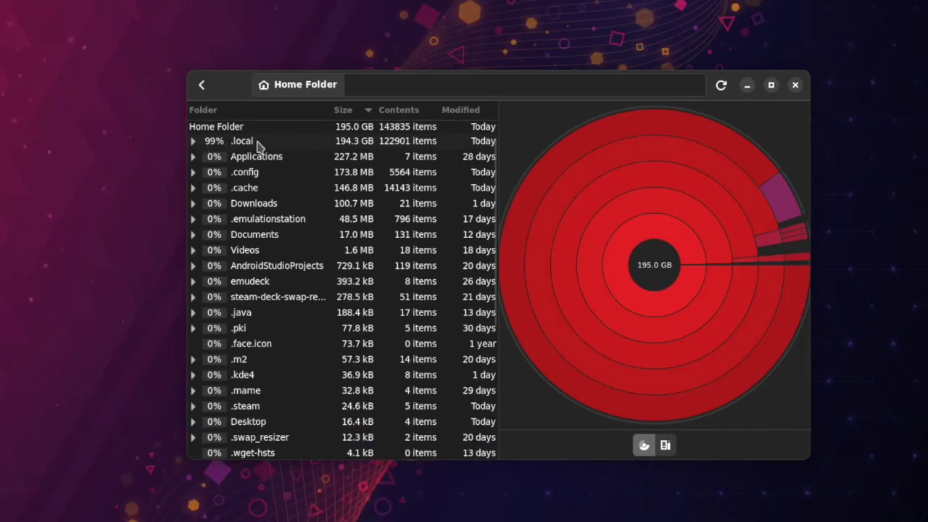
{"action": "double_click", "coordinate": [257, 143]}
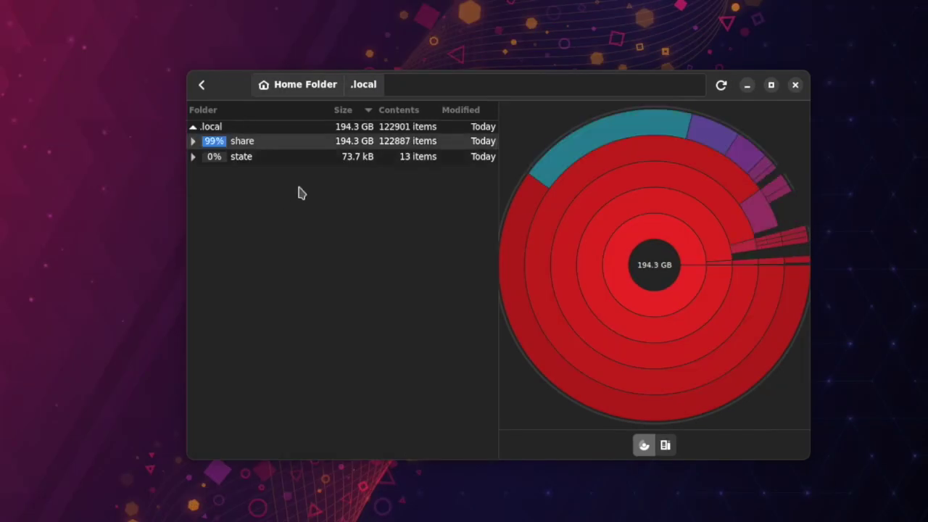
{"action": "double_click", "coordinate": [221, 144]}
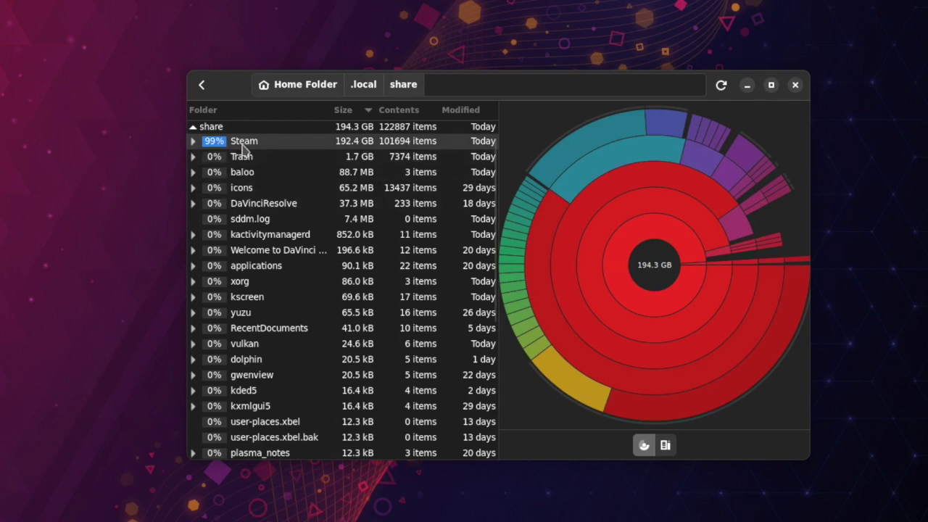
{"action": "double_click", "coordinate": [215, 142]}
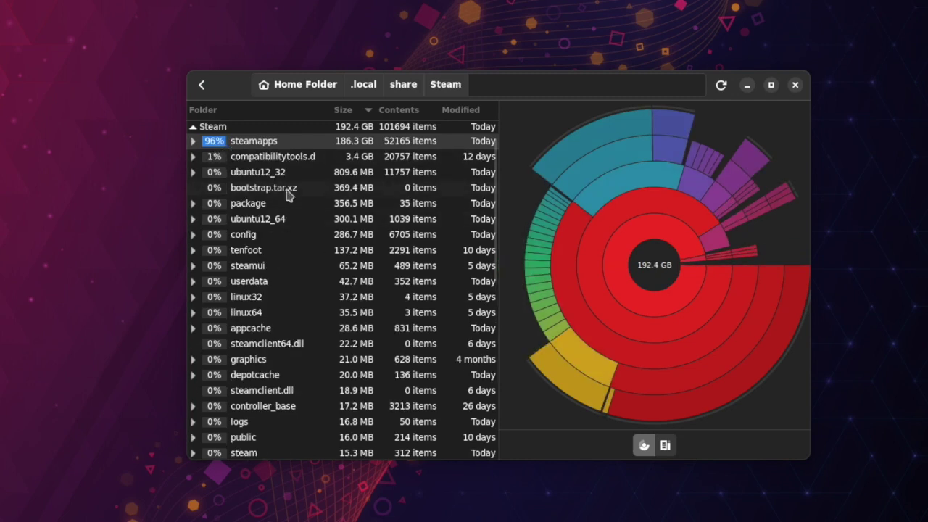
- Examine the subfolder sizes inside compatibilitytools.d and the steamapps common folder, collapsing each listing after checking it
{"action": "left_click", "coordinate": [192, 157]}
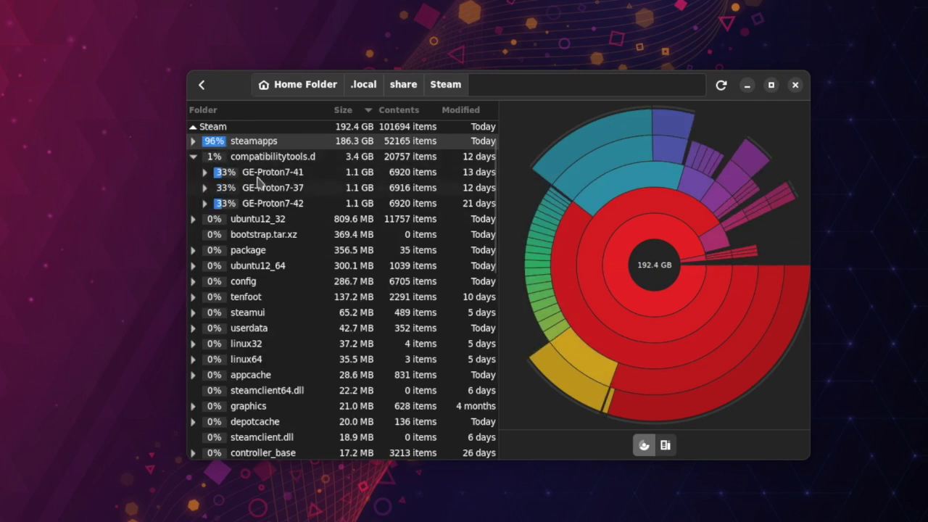
{"action": "left_click", "coordinate": [192, 157]}
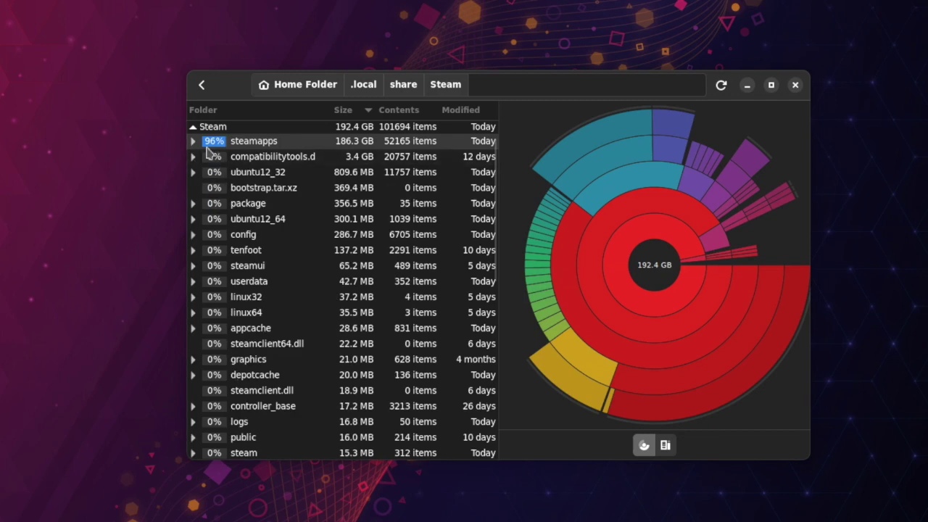
{"action": "left_click", "coordinate": [193, 141]}
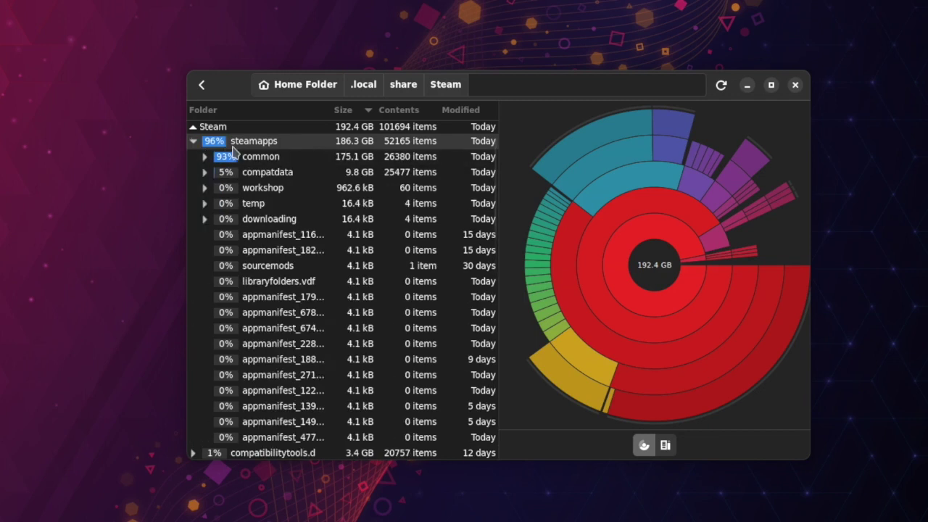
{"action": "left_click", "coordinate": [204, 157]}
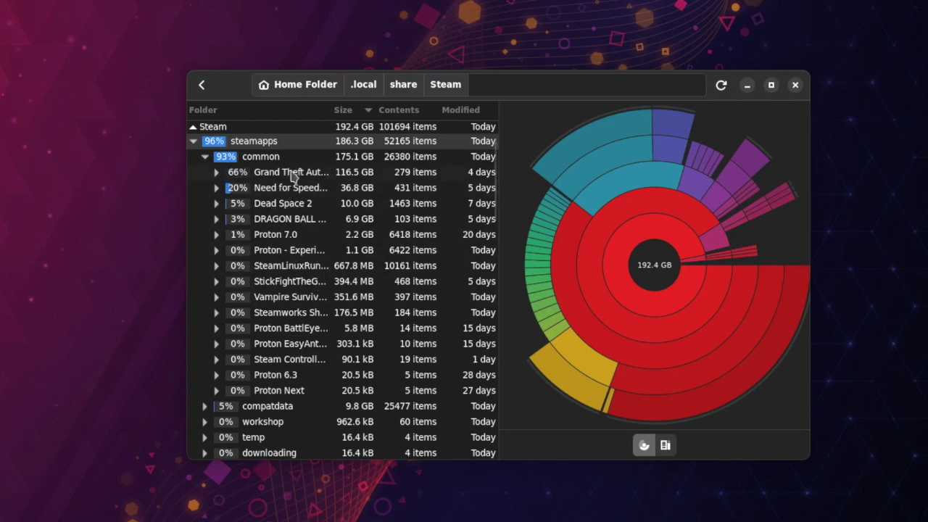
{"action": "left_click", "coordinate": [205, 156]}
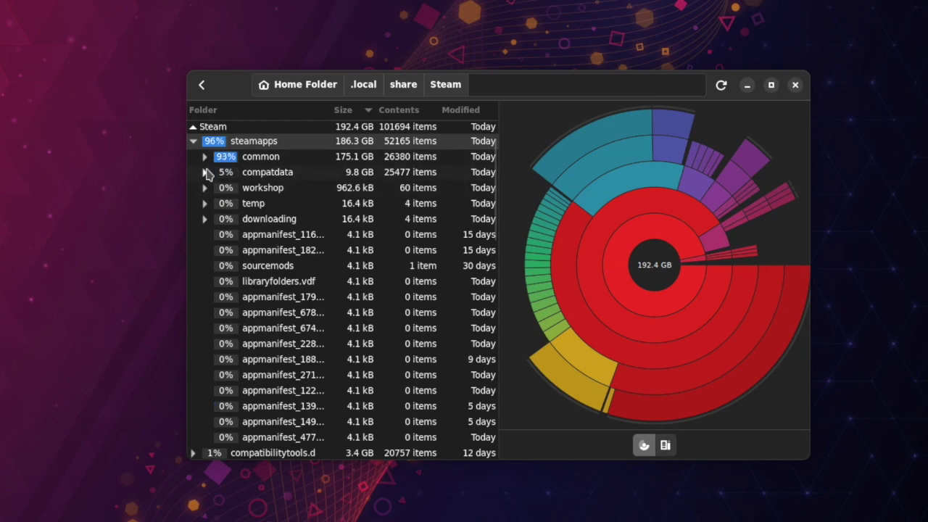
- Open the compatdata folder within steamapps, review the sizes of its subfolders, and return to the device overview
{"action": "left_click", "coordinate": [205, 173]}
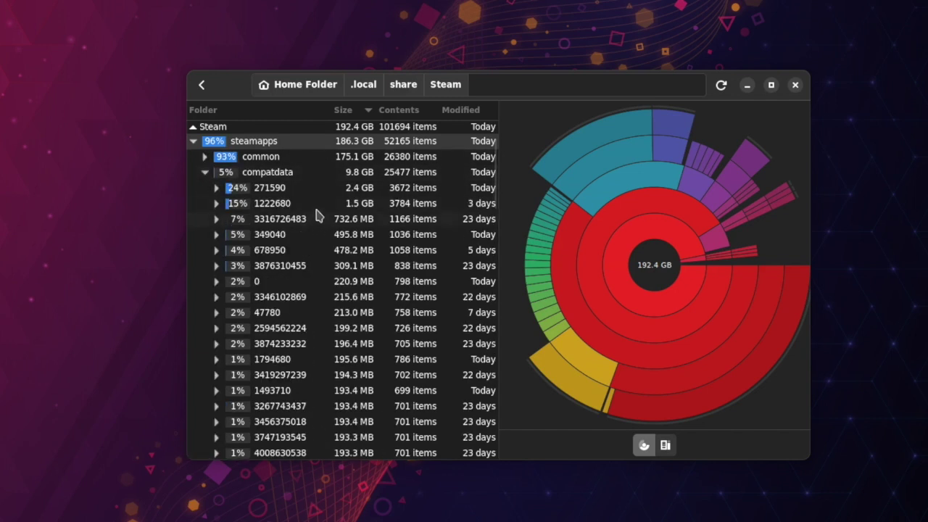
{"action": "double_click", "coordinate": [232, 173]}
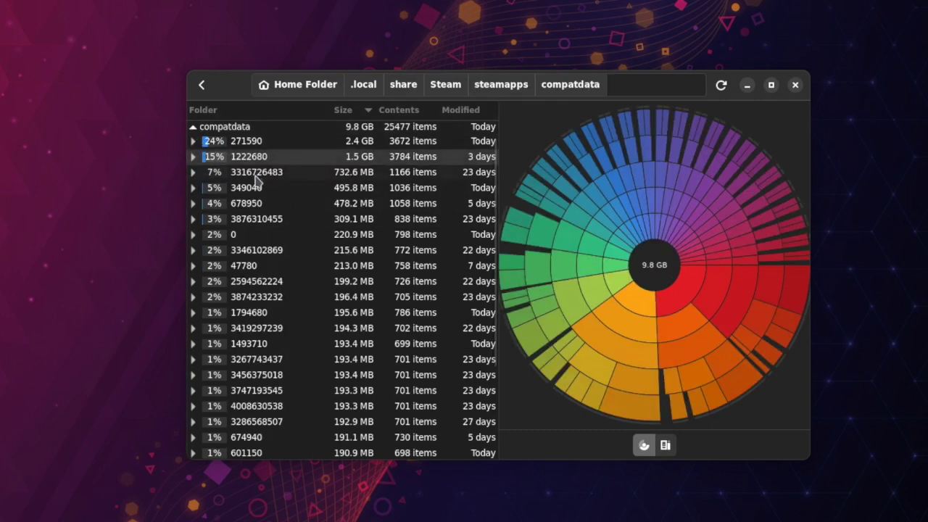
{"action": "scroll", "coordinate": [239, 196], "scroll_direction": "down", "scroll_amount": 4}
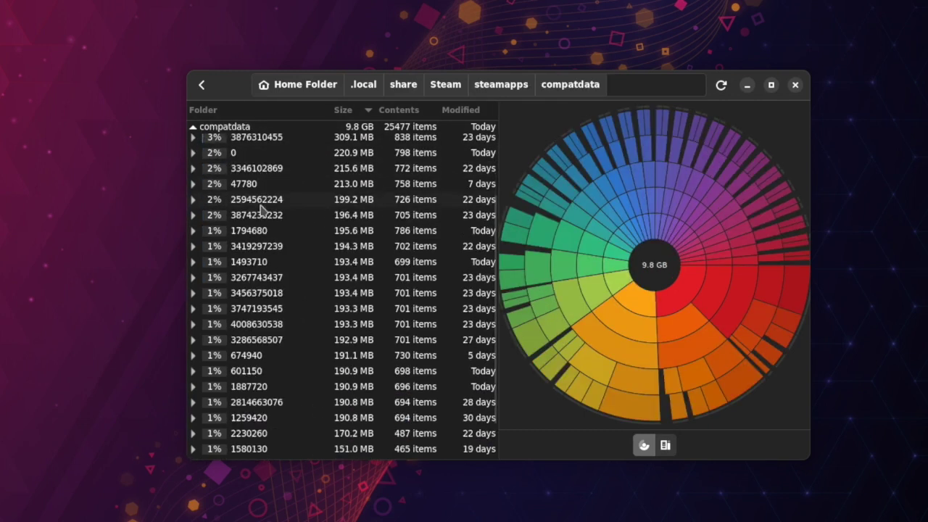
{"action": "scroll", "coordinate": [254, 219], "scroll_direction": "up", "scroll_amount": 4}
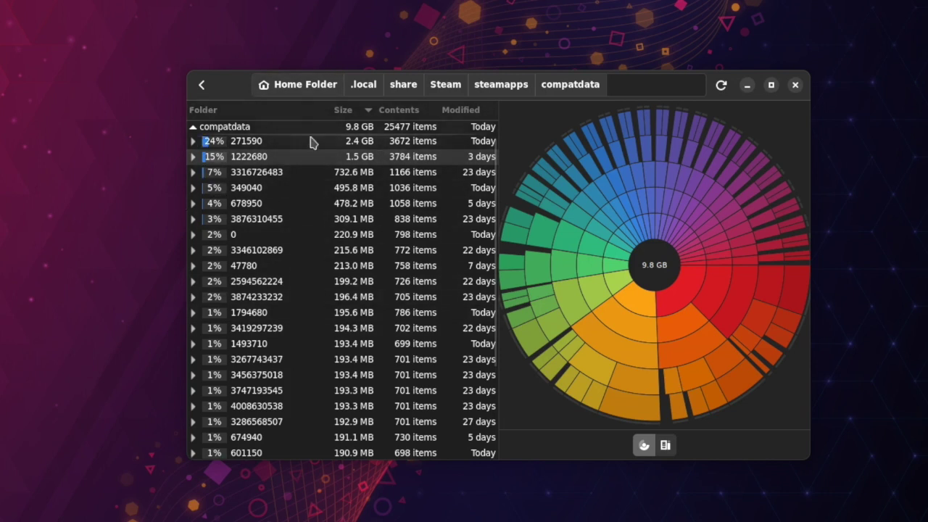
{"action": "scroll", "coordinate": [317, 148], "scroll_direction": "down", "scroll_amount": 4}
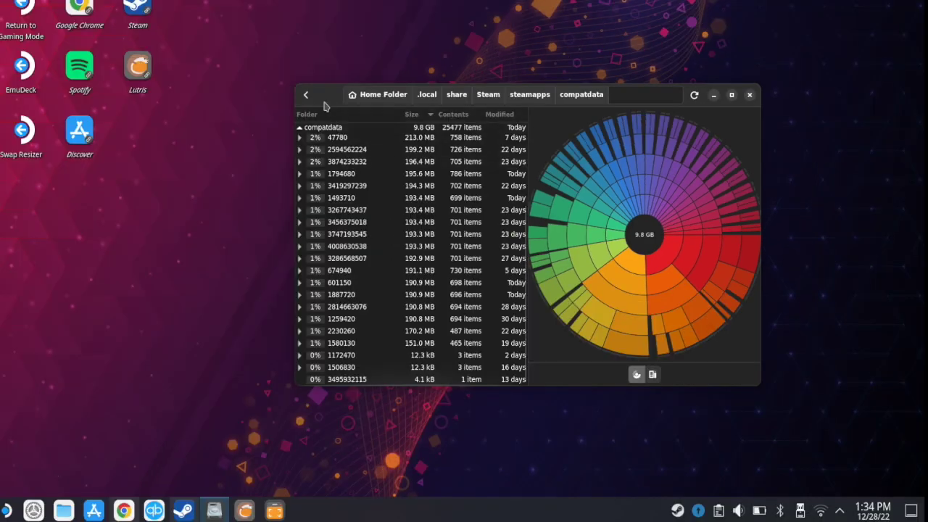
{"action": "left_click", "coordinate": [201, 85]}
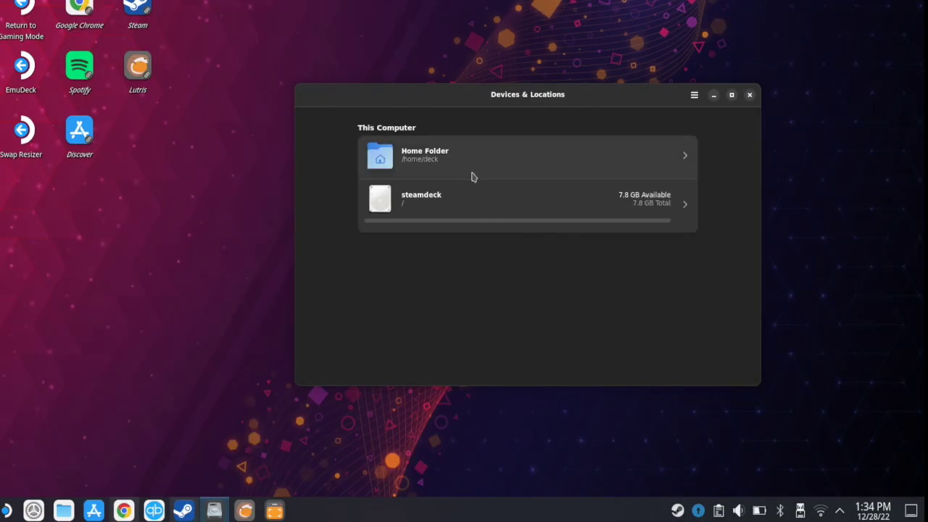
- Open the Dolphin file manager and permanently empty the Trash
{"action": "left_click", "coordinate": [64, 511]}
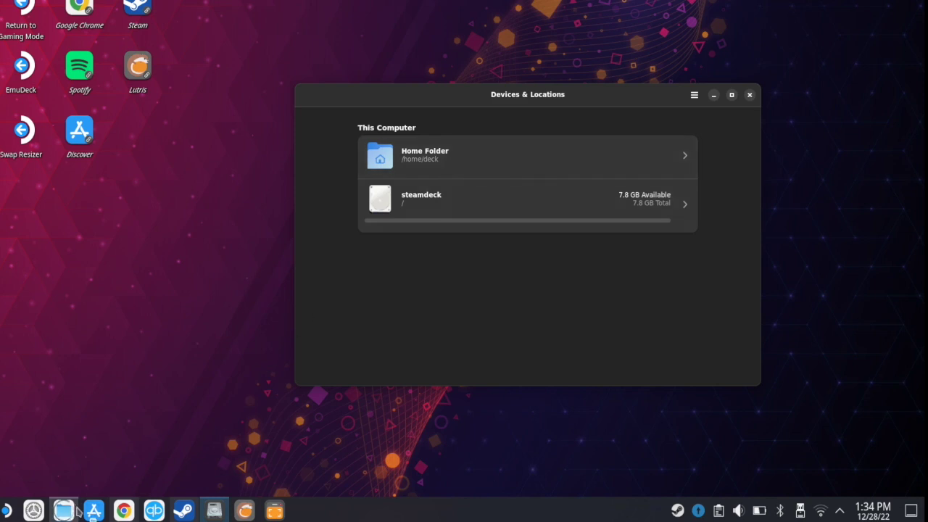
{"action": "right_click", "coordinate": [301, 219]}
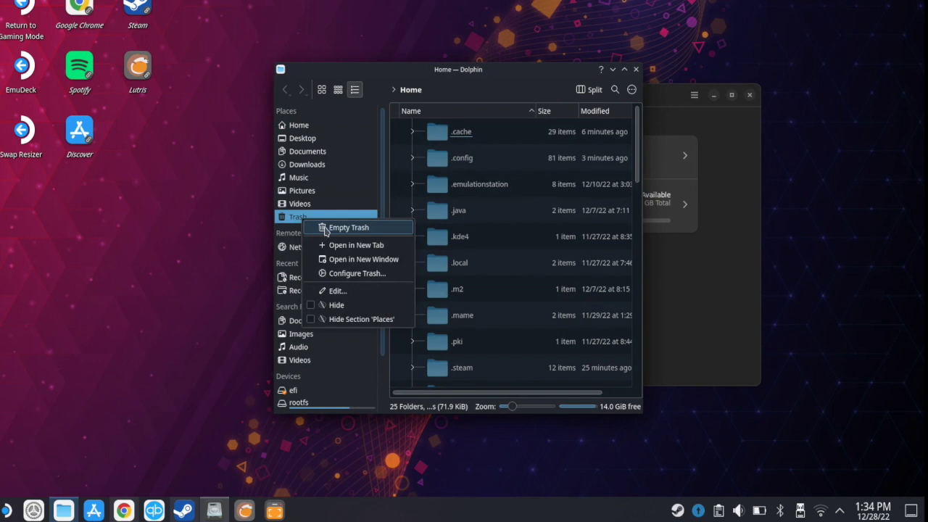
{"action": "left_click", "coordinate": [325, 229]}
{"action": "left_click", "coordinate": [477, 253]}
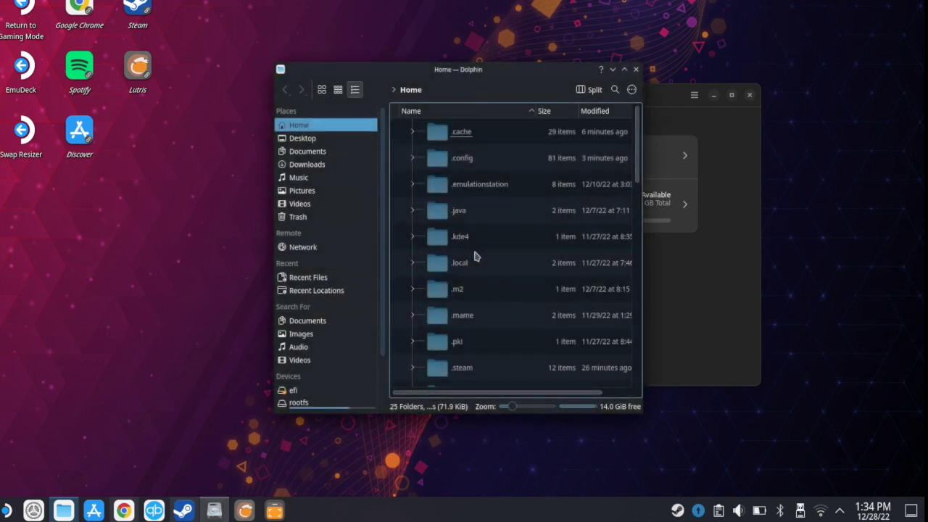